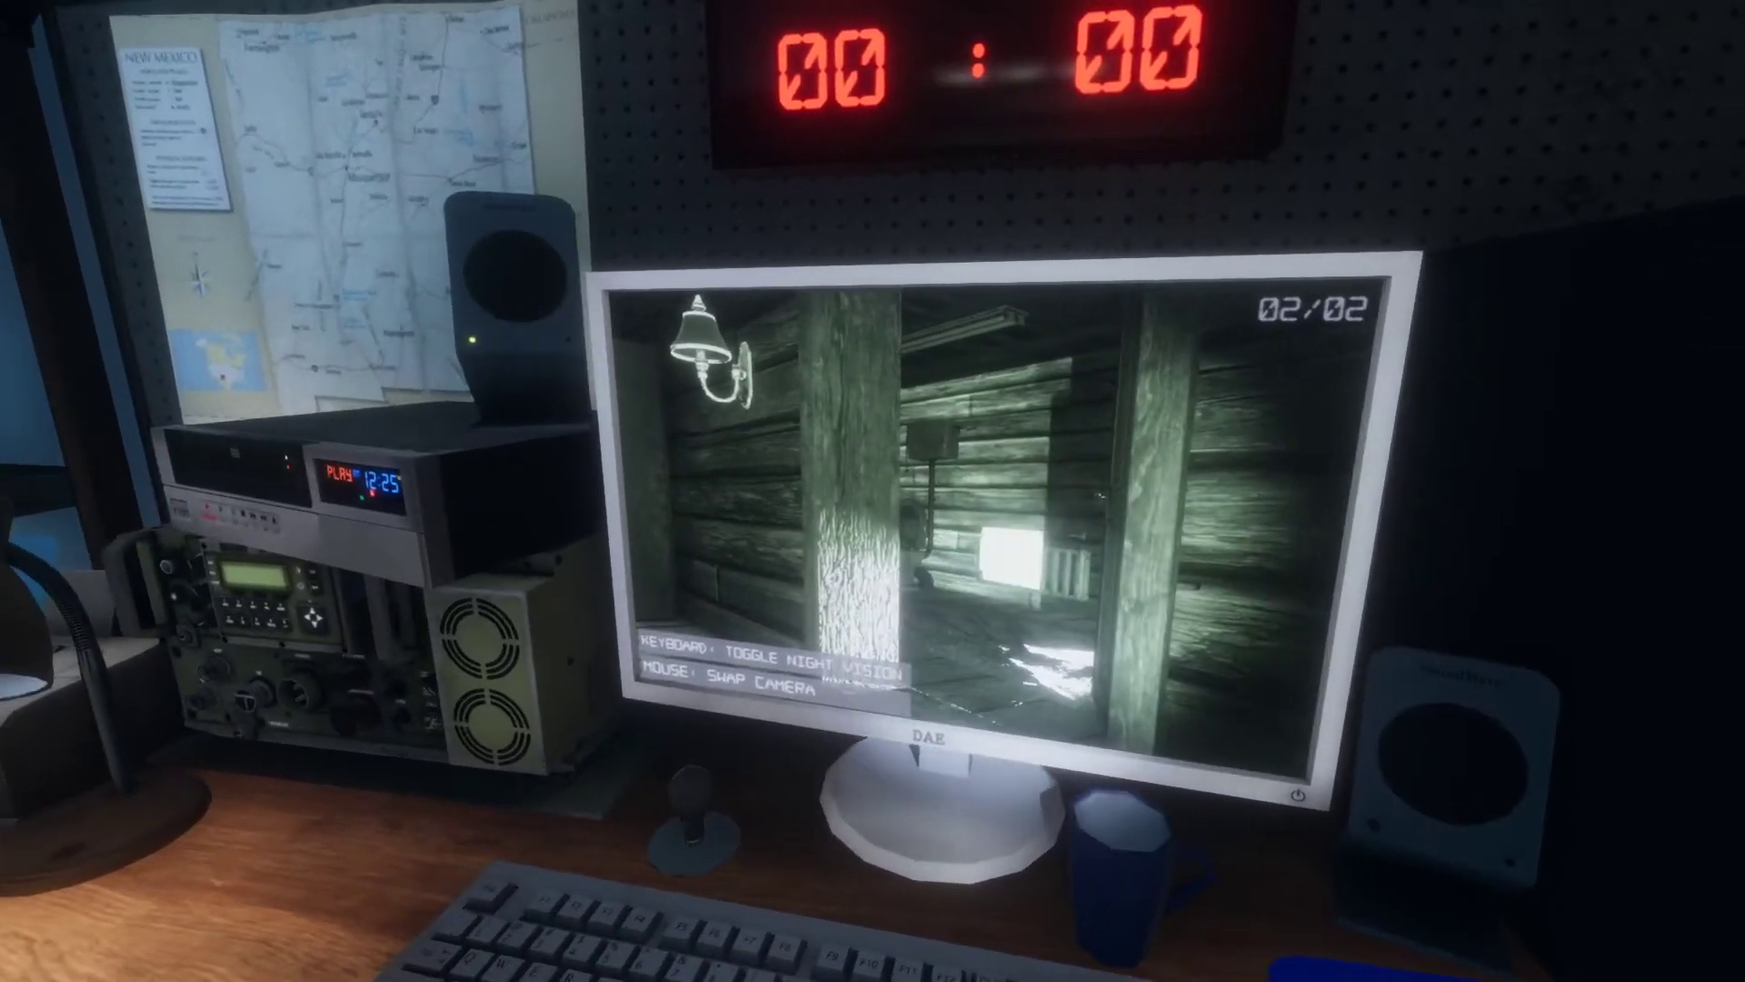
key("space")
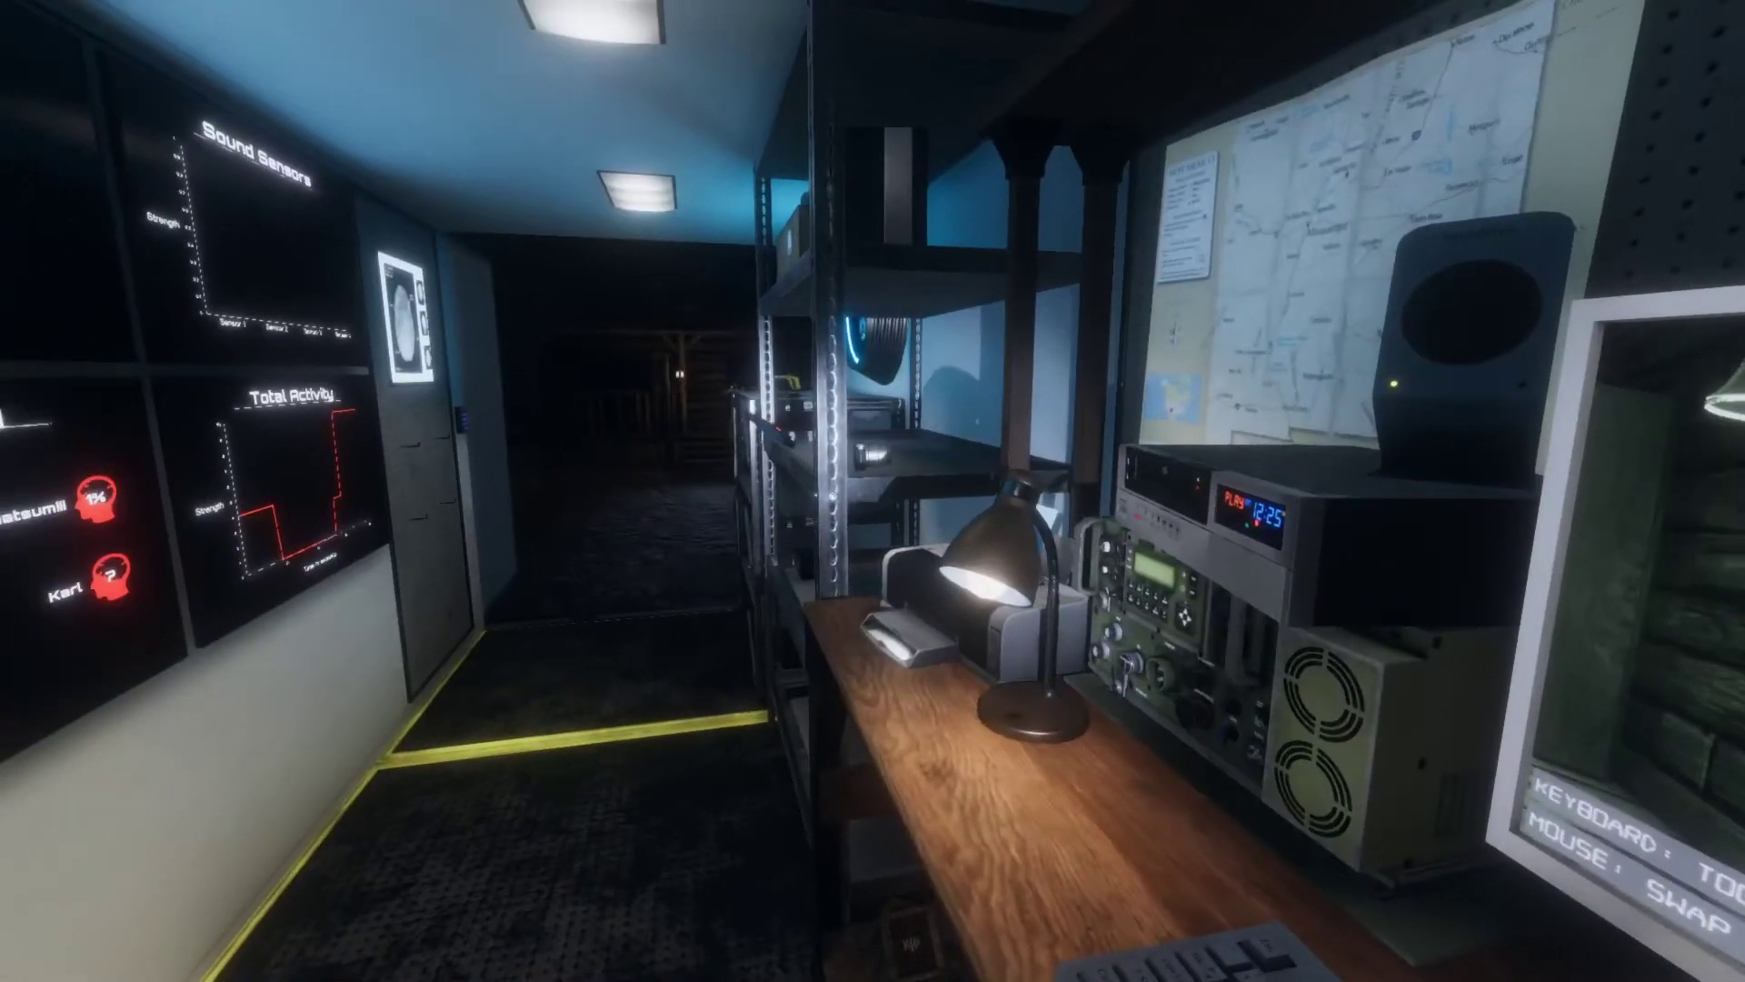
key("w")
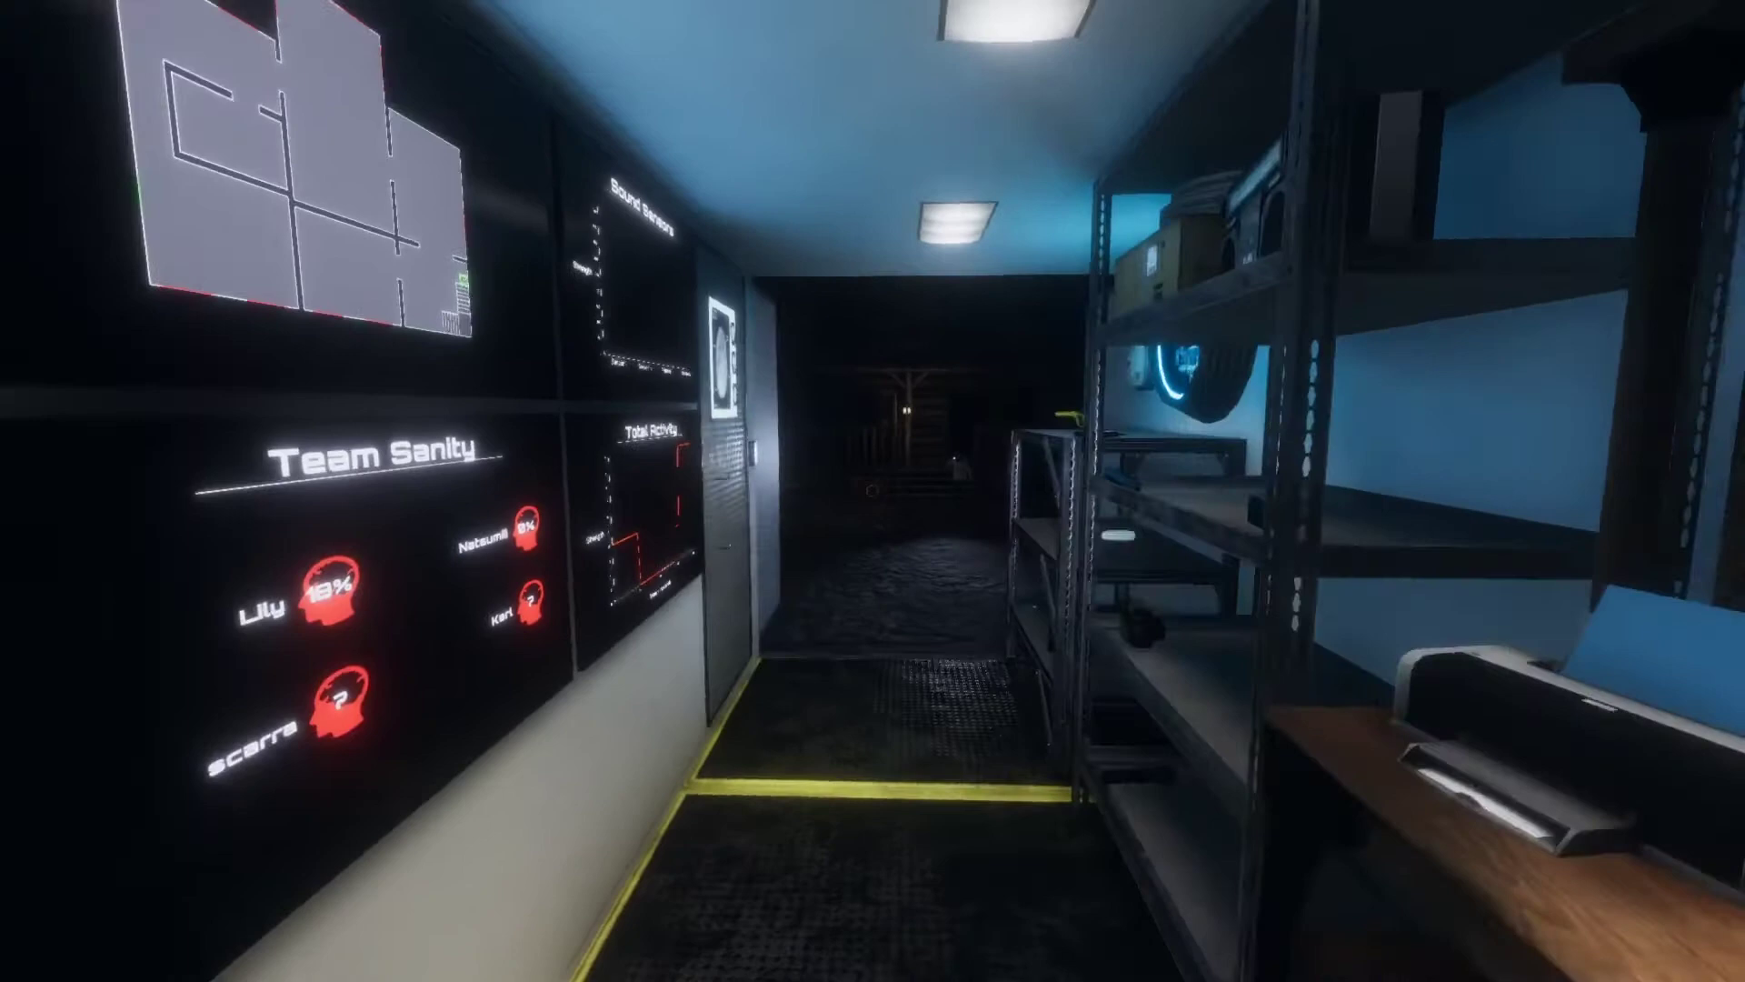
key("w")
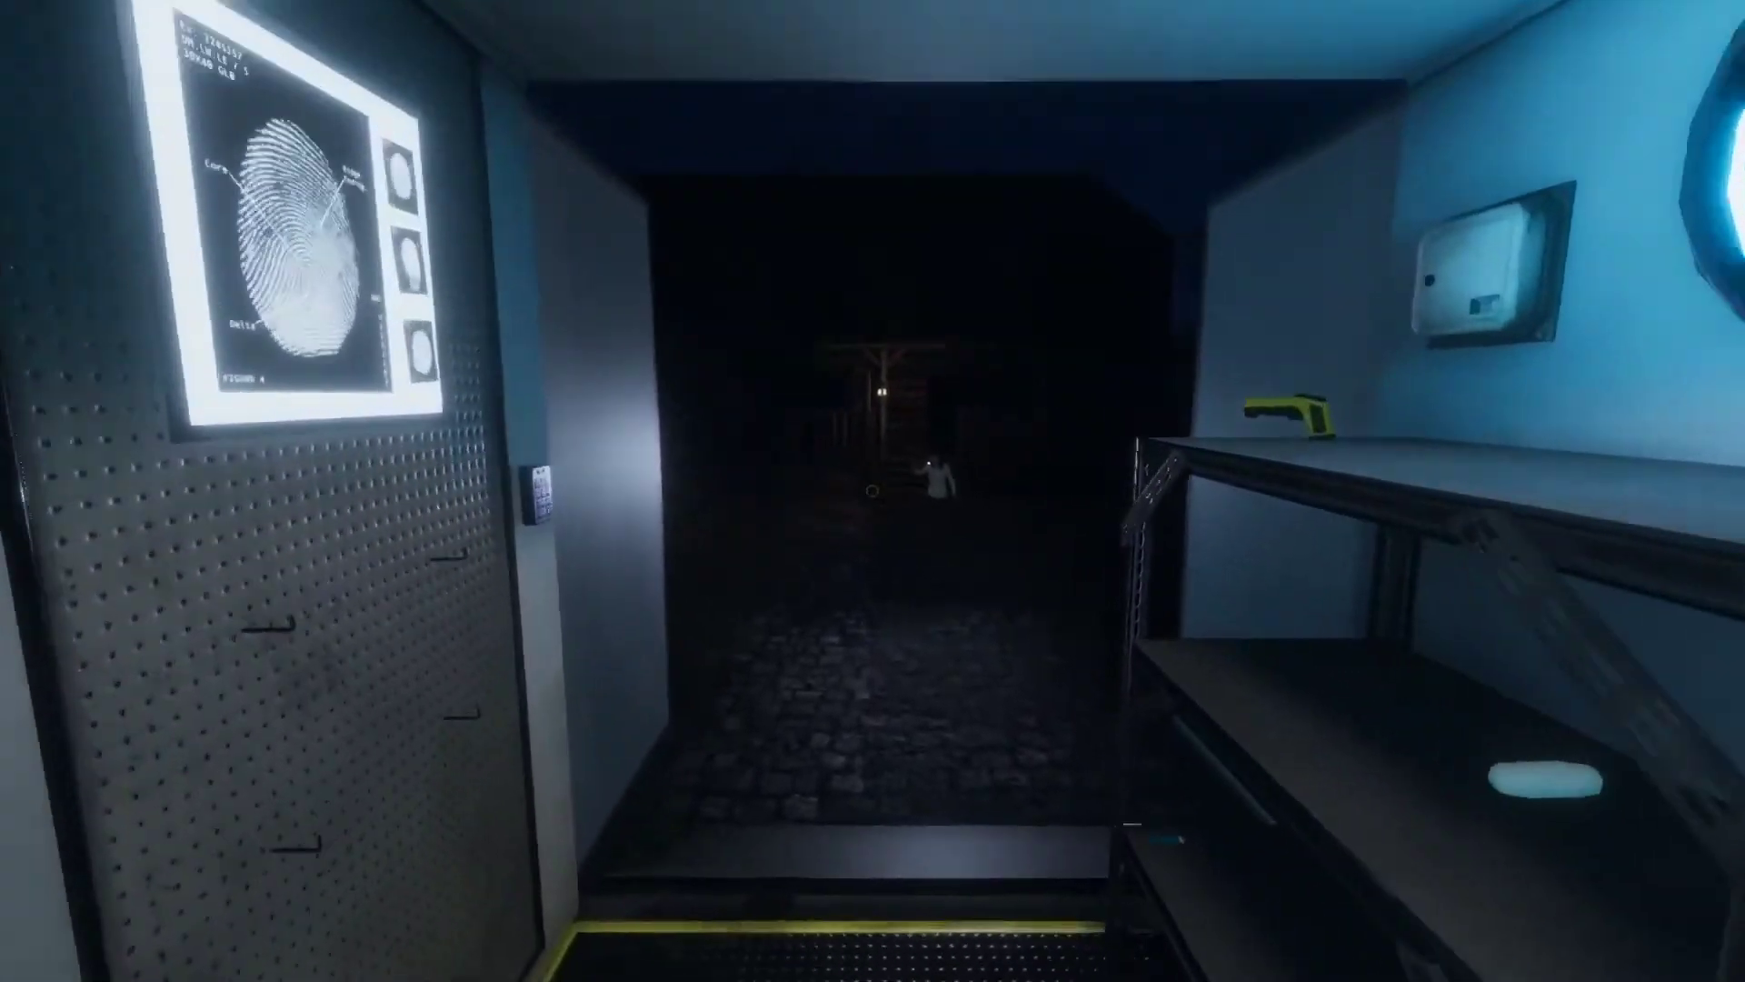